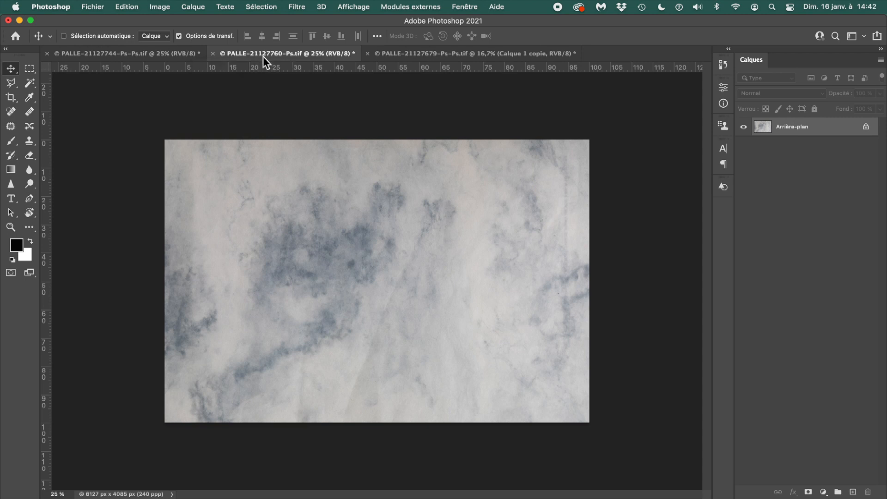
Duplicate the marbled background layer and bring the copy into the portrait document PALLE-21127744-Ps-Ps.tif.
key("super+j")
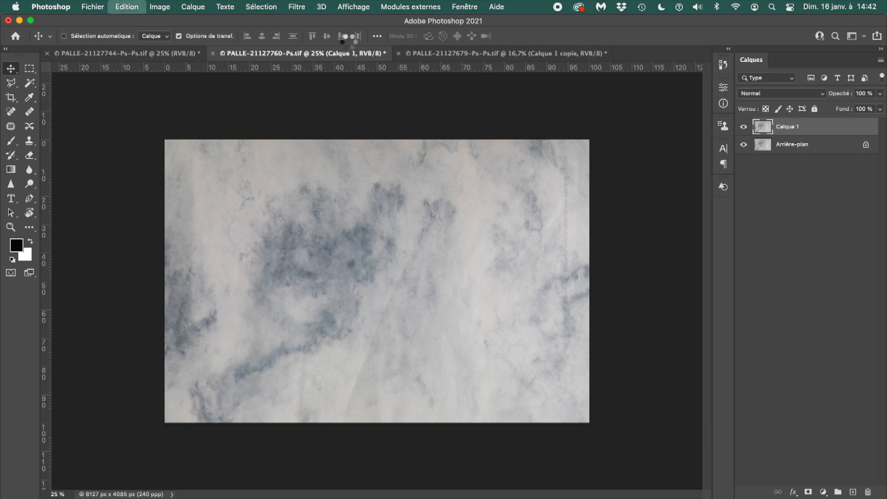
left_click(146, 54)
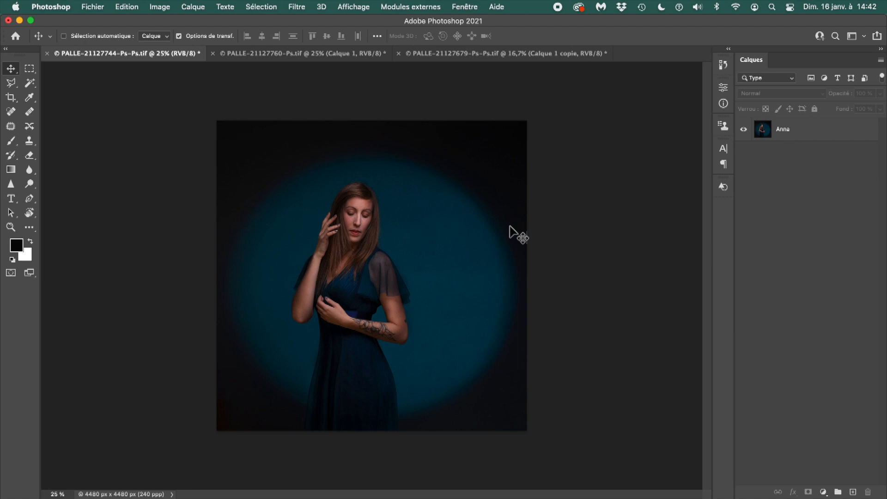
left_click_drag(509, 226, 510, 226)
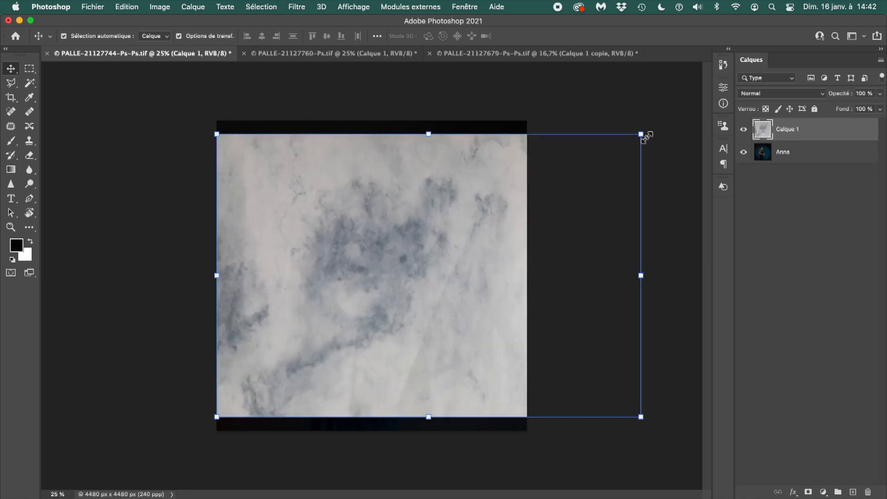
Enlarge the marbled texture to about 112% so that it covers the whole portrait canvas, and apply the transformation.
left_click_drag(643, 140, 666, 117)
left_click_drag(217, 417, 189, 434)
left_click_drag(232, 404, 240, 406)
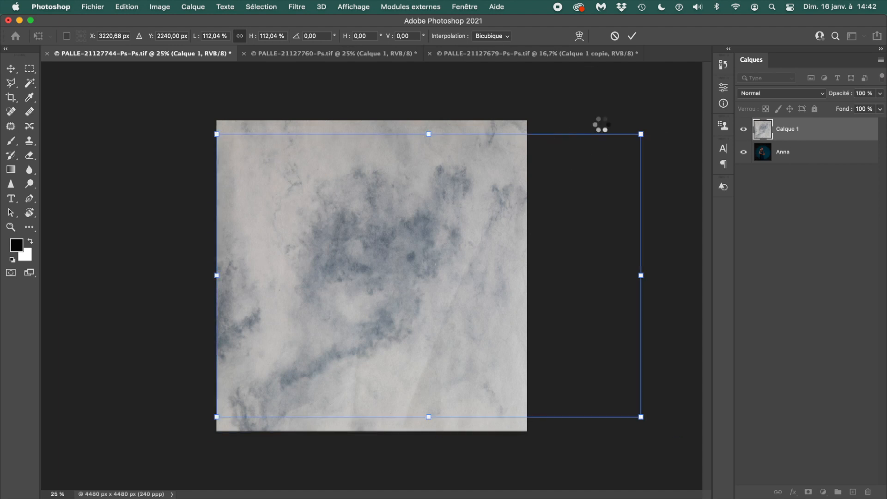
key("Return")
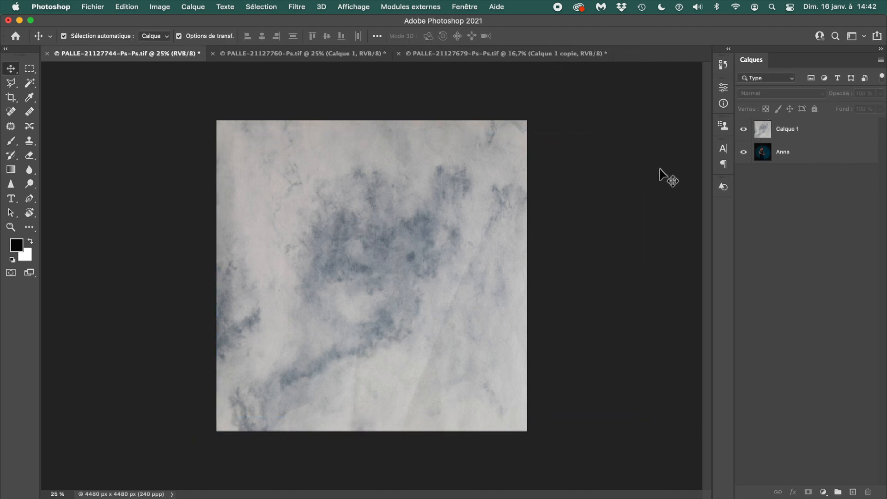
Add a white layer mask to the marbled texture layer and set the layer's opacity to 20%.
left_click(805, 134)
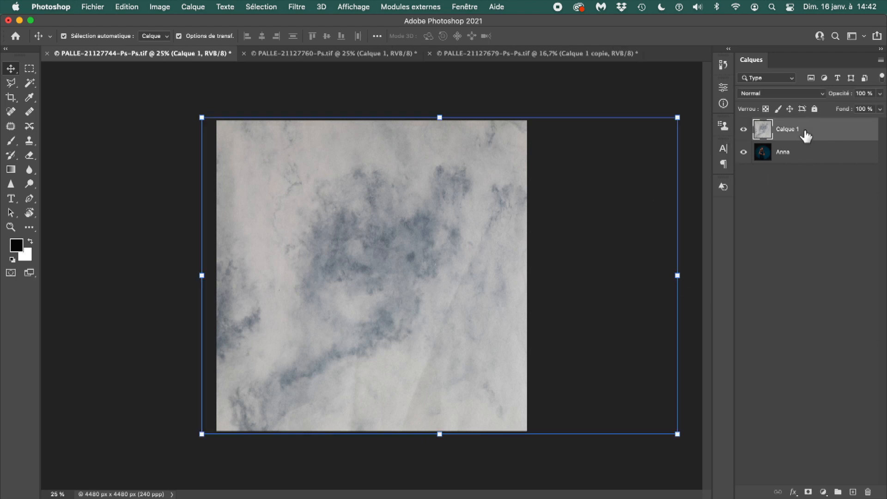
left_click(809, 492)
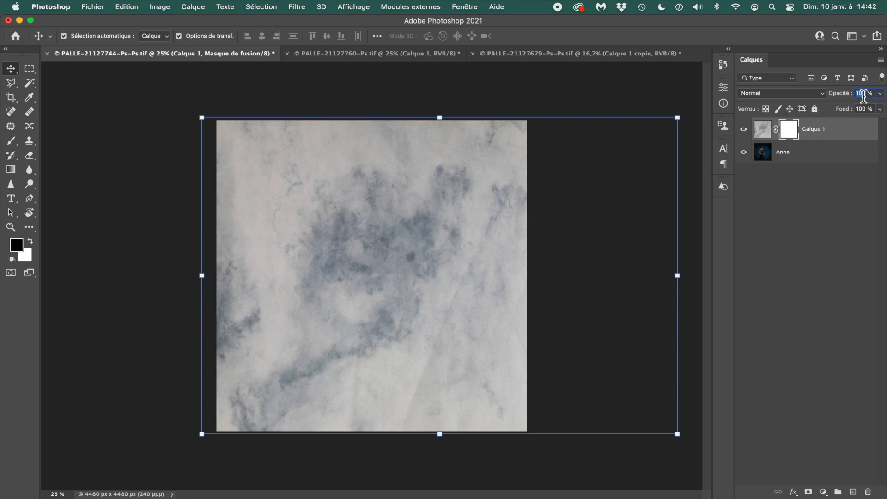
type("20")
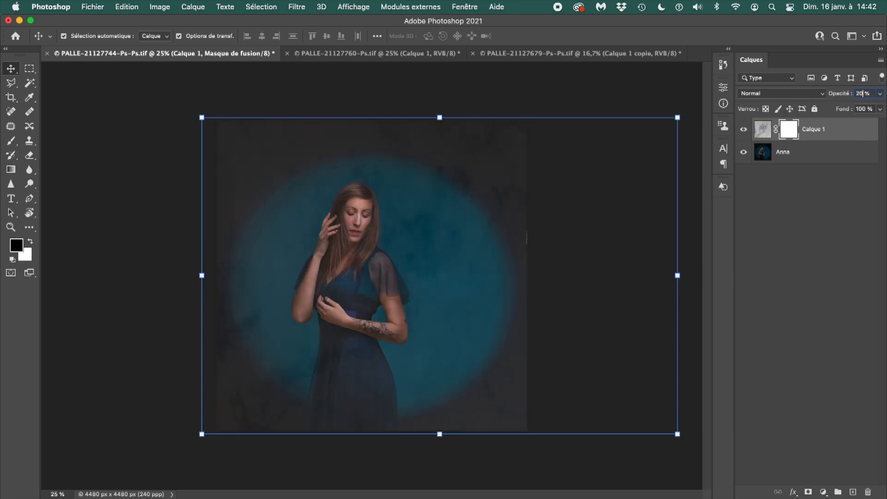
left_click(597, 88)
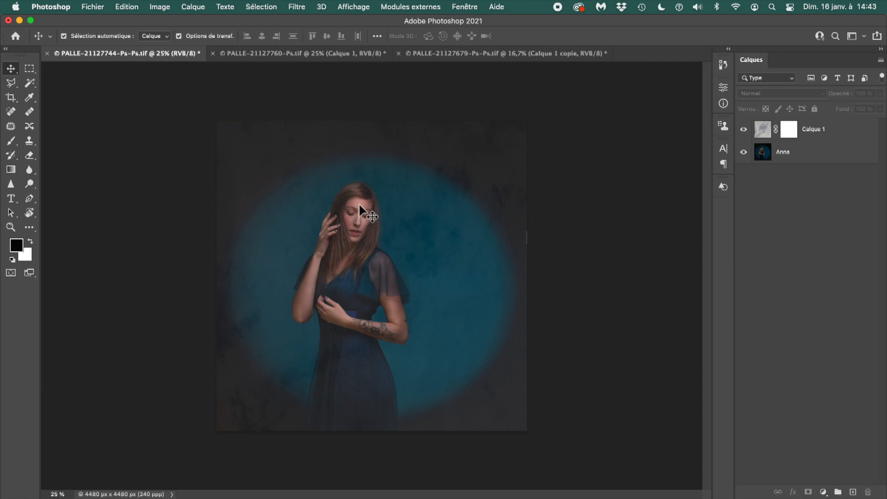
Try the marbled texture at 10% opacity, compare the portrait close up and as a whole, and return the layer to 20%.
key("super+plus")
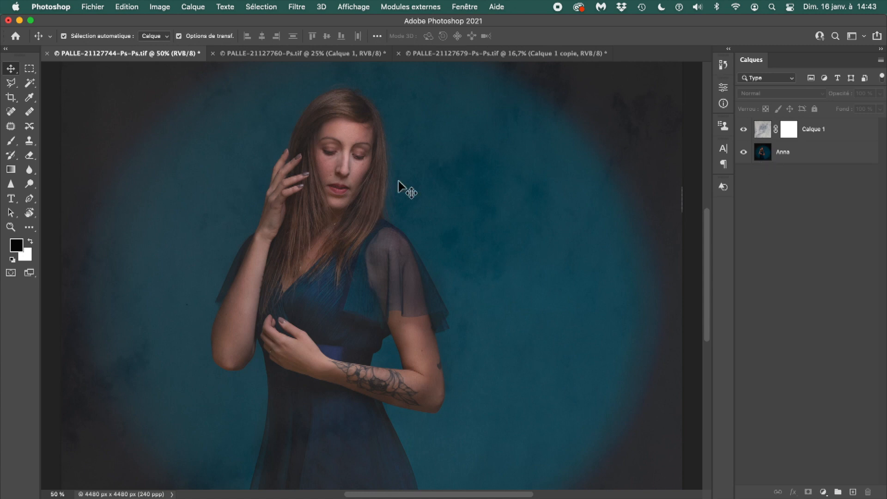
left_click(817, 137)
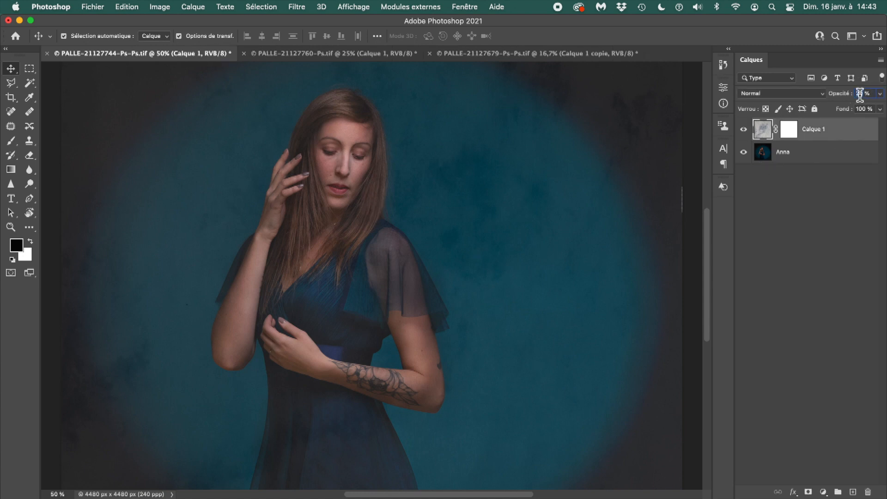
left_click(860, 93)
type("10")
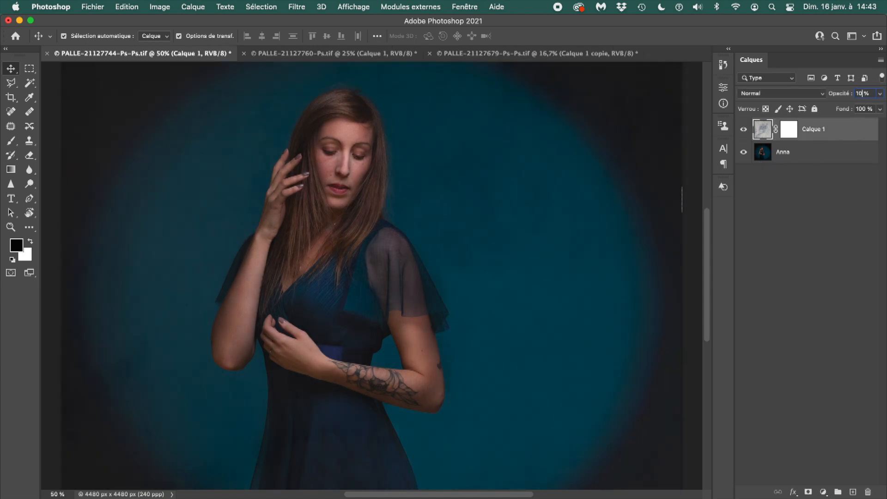
left_click(857, 93)
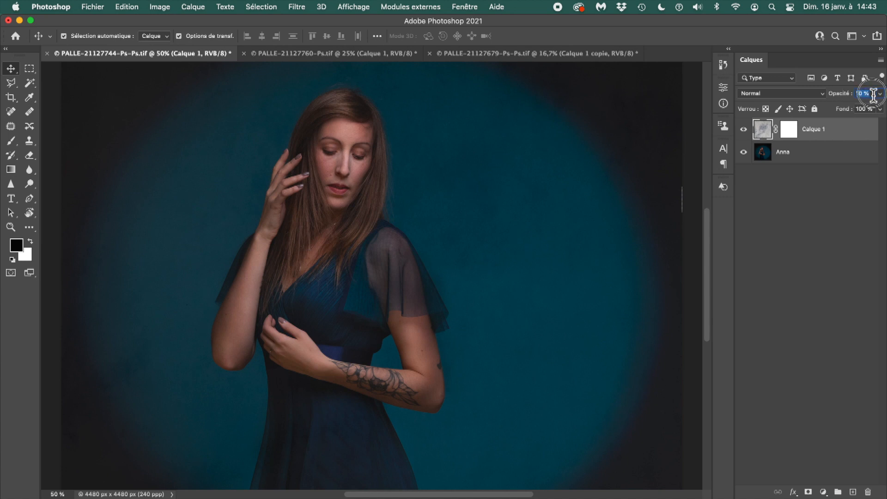
key("super+minus")
key("super+minus")
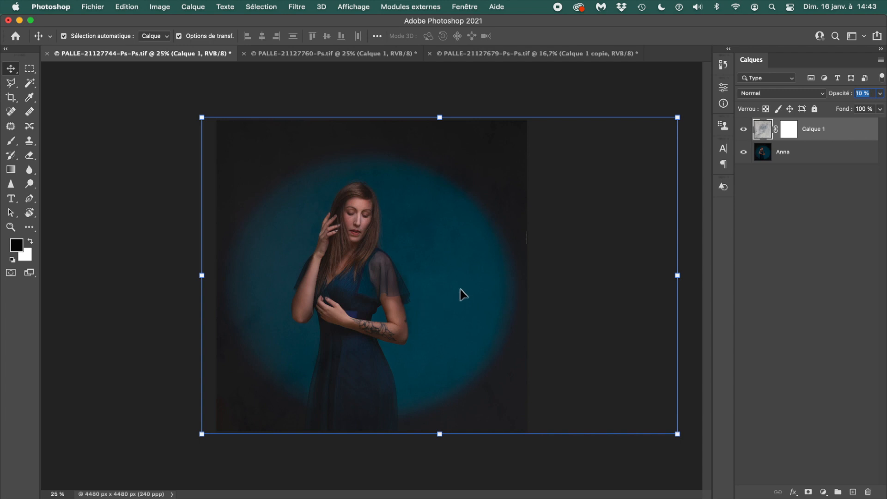
key("super+plus")
key("super+plus")
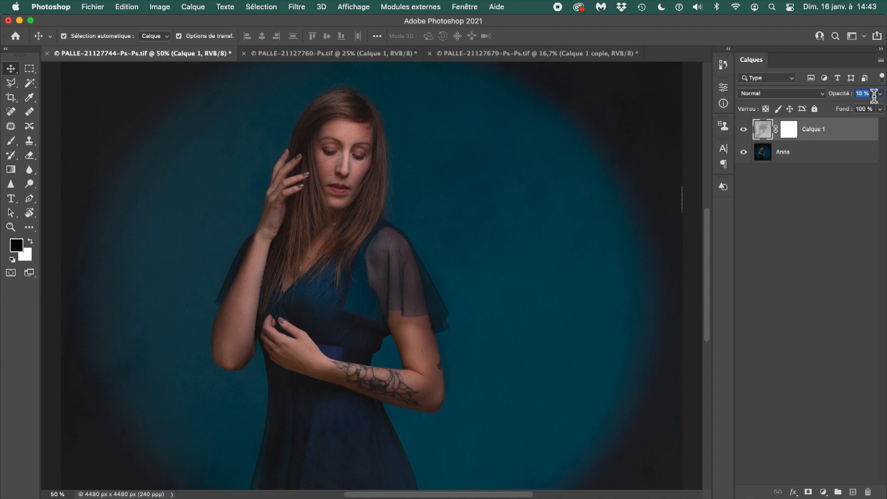
type("20")
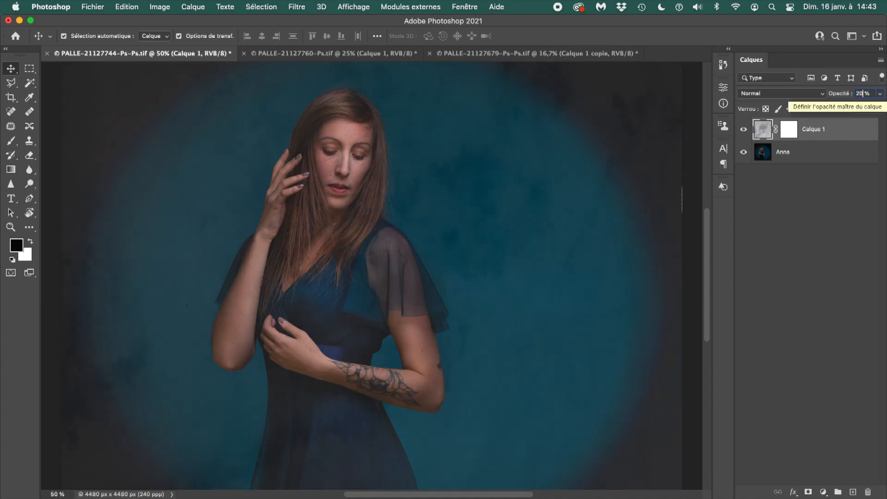
Paint black on the texture's mask over the face and hair using a soft 174 px brush at 75% opacity and 75% flow.
left_click(792, 134)
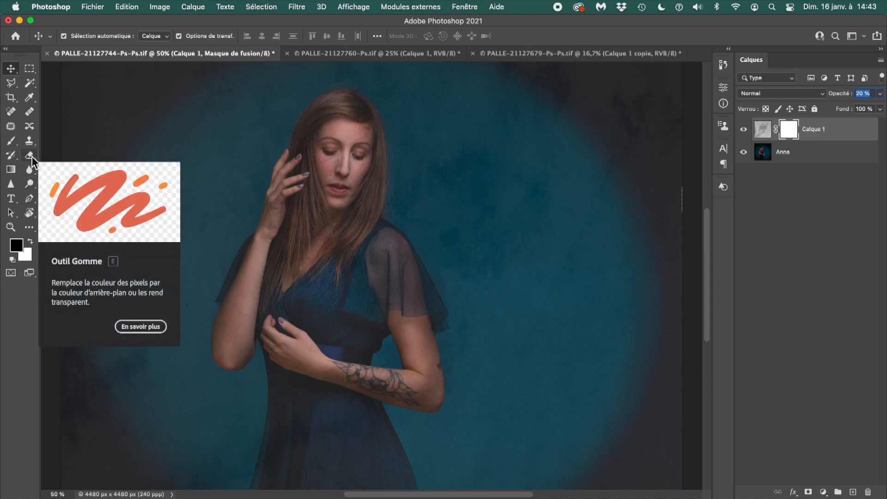
left_click(11, 143)
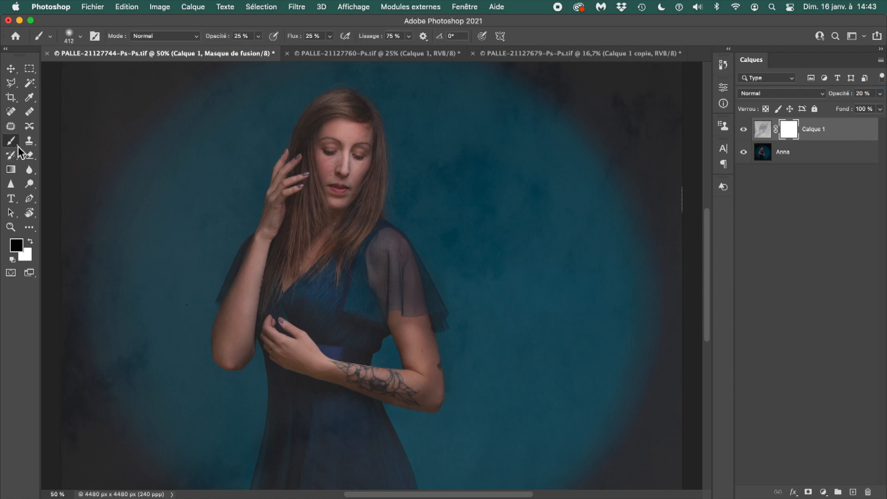
left_click(72, 36)
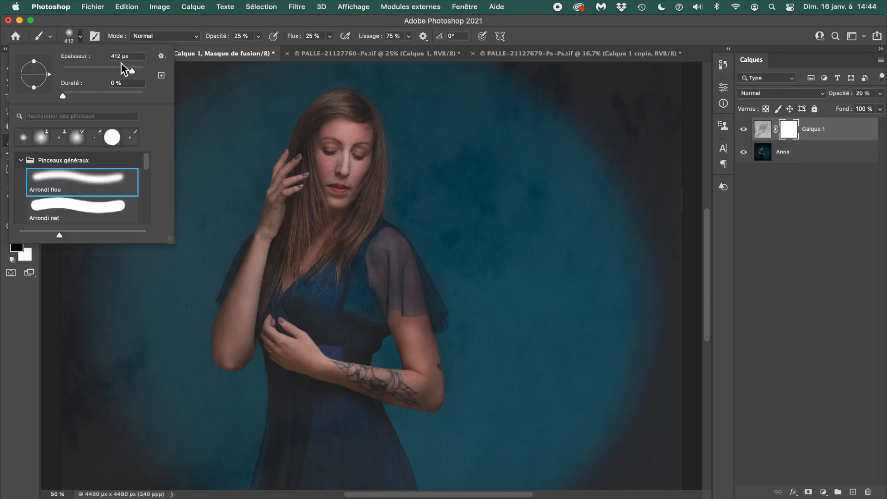
left_click_drag(136, 76, 120, 78)
left_click(240, 37)
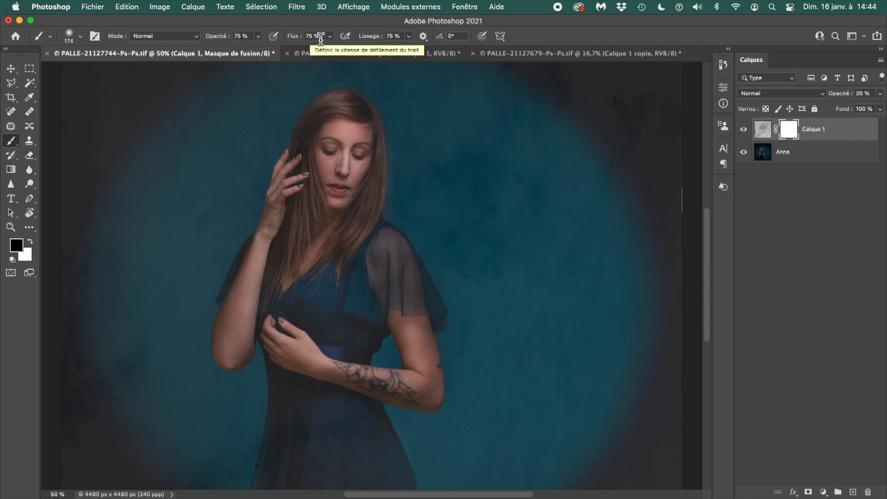
mouse_move(357, 110)
left_mouse_down()
mouse_move(307, 136)
mouse_move(303, 189)
mouse_move(313, 217)
mouse_move(303, 240)
left_mouse_up()
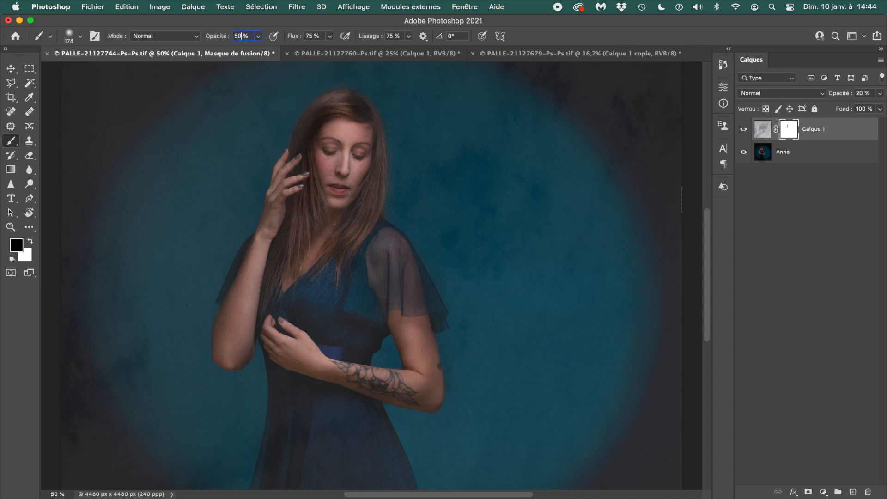
Mask the texture out of the hair, raised hand and neck with the brush at 50% opacity and 50% flow.
left_click(309, 36)
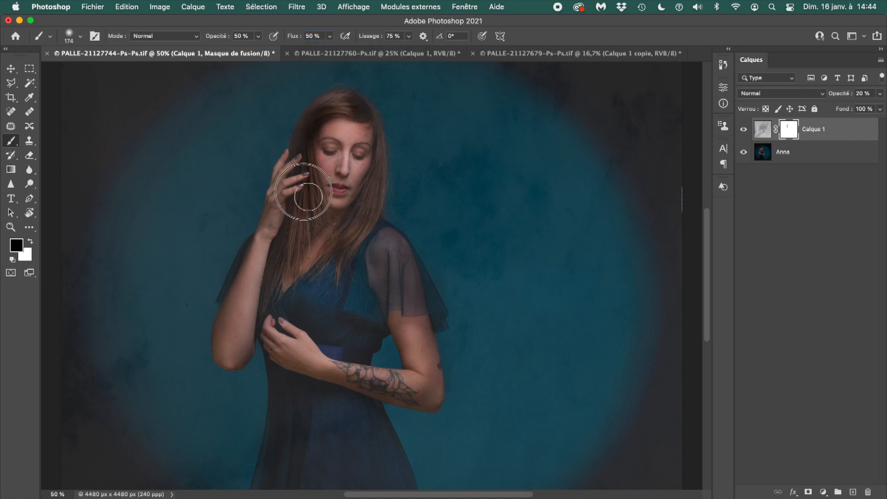
left_click_drag(310, 177, 288, 268)
left_click_drag(325, 200, 287, 273)
left_click_drag(320, 219, 304, 267)
left_click_drag(342, 205, 335, 231)
Mask the texture out of the arms, hands and chest with the brush at 75% opacity and 75% flow.
left_click(240, 40)
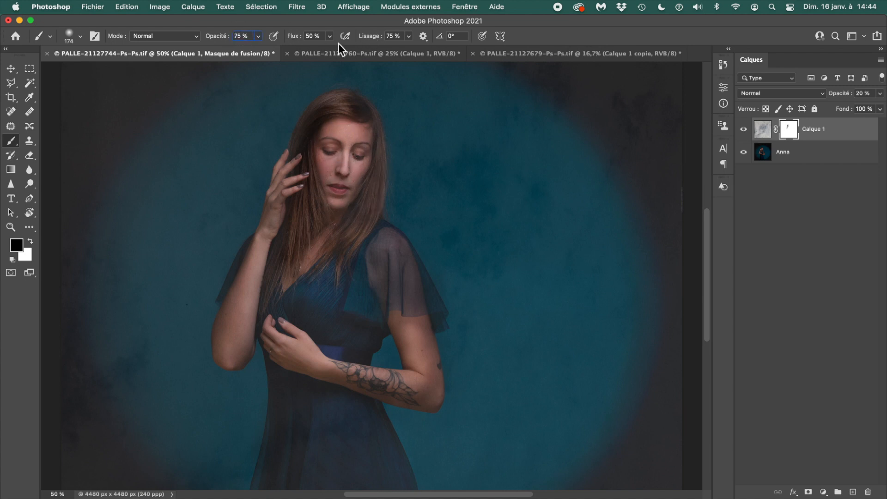
type("75")
left_click(311, 40)
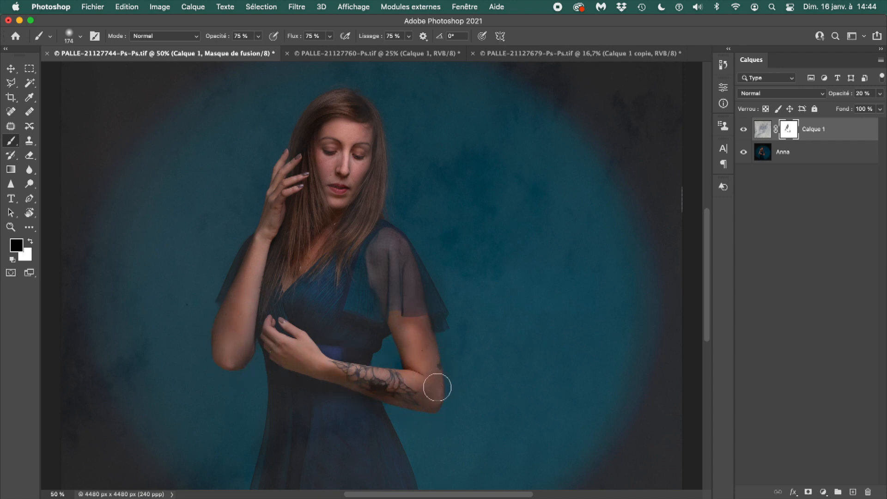
left_click_drag(392, 293, 411, 61)
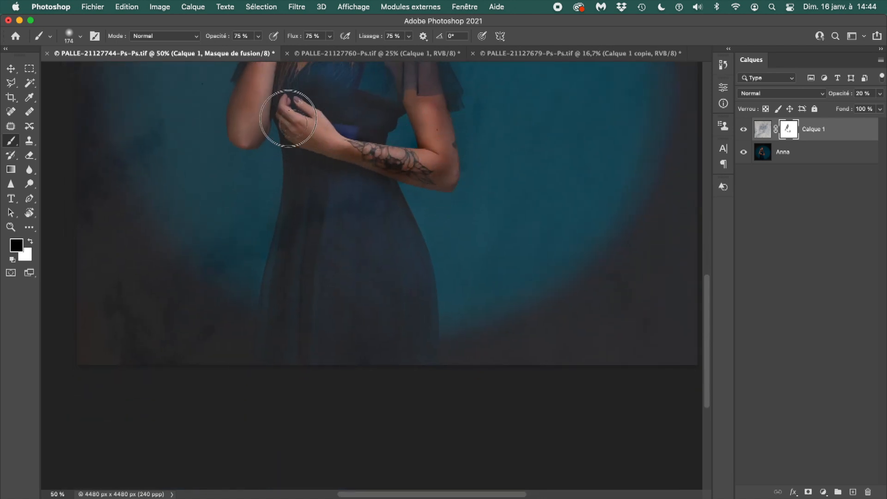
scroll(422, 119, "up", 5)
mouse_move(376, 162)
left_mouse_down()
mouse_move(424, 265)
mouse_move(417, 269)
mouse_move(423, 226)
mouse_move(388, 278)
mouse_move(384, 302)
left_mouse_up()
mouse_move(323, 271)
left_mouse_down()
mouse_move(315, 288)
mouse_move(328, 262)
mouse_move(268, 334)
mouse_move(318, 281)
mouse_move(372, 128)
left_mouse_up()
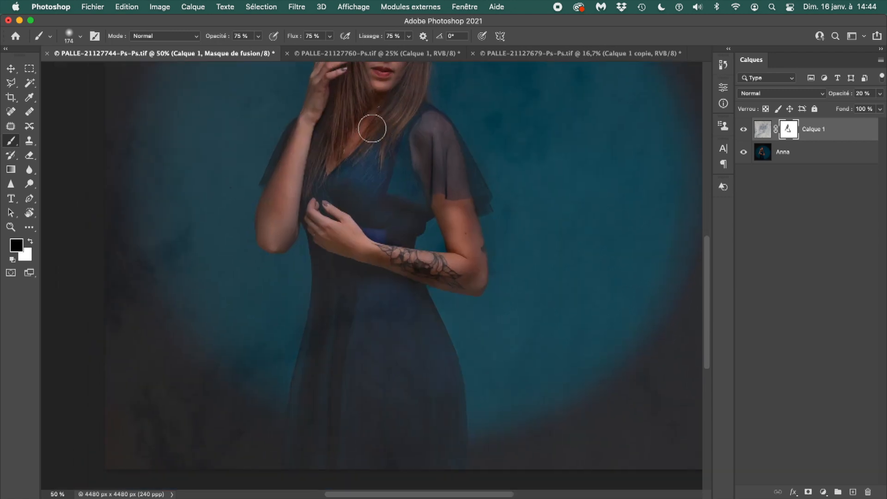
Mask the texture out of the dress with a 495 px soft brush at 50% opacity and 50% flow.
key("super+minus")
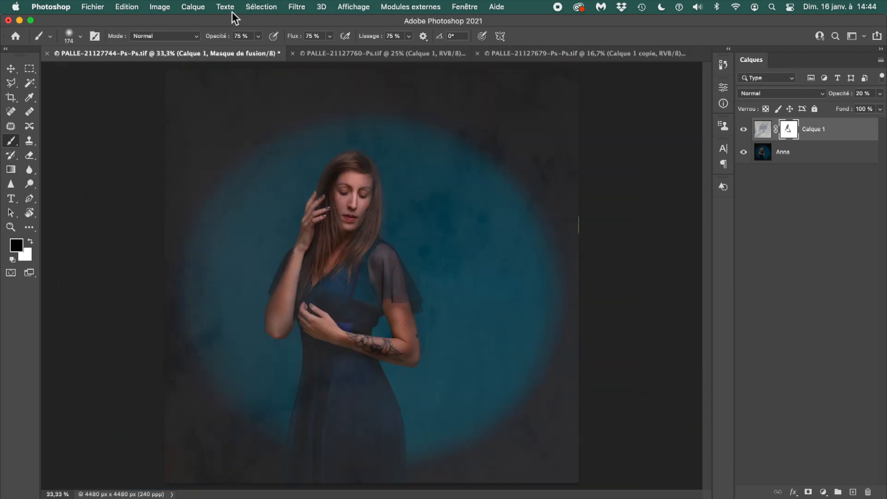
left_click(240, 36)
type("50")
key("Tab")
left_click(81, 36)
left_click_drag(119, 71, 135, 72)
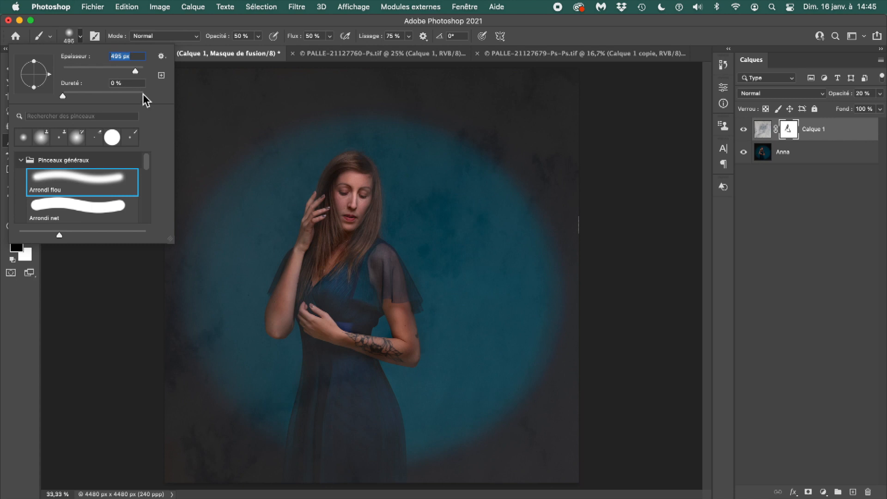
mouse_move(357, 270)
left_mouse_down()
mouse_move(324, 303)
mouse_move(341, 391)
mouse_move(329, 375)
mouse_move(305, 472)
mouse_move(366, 447)
mouse_move(357, 324)
mouse_move(374, 446)
mouse_move(306, 441)
mouse_move(329, 457)
mouse_move(366, 464)
mouse_move(331, 465)
mouse_move(377, 471)
mouse_move(333, 476)
mouse_move(372, 457)
mouse_move(369, 403)
mouse_move(343, 360)
mouse_move(334, 458)
mouse_move(305, 483)
mouse_move(322, 424)
mouse_move(321, 437)
mouse_move(337, 325)
mouse_move(384, 459)
left_mouse_up()
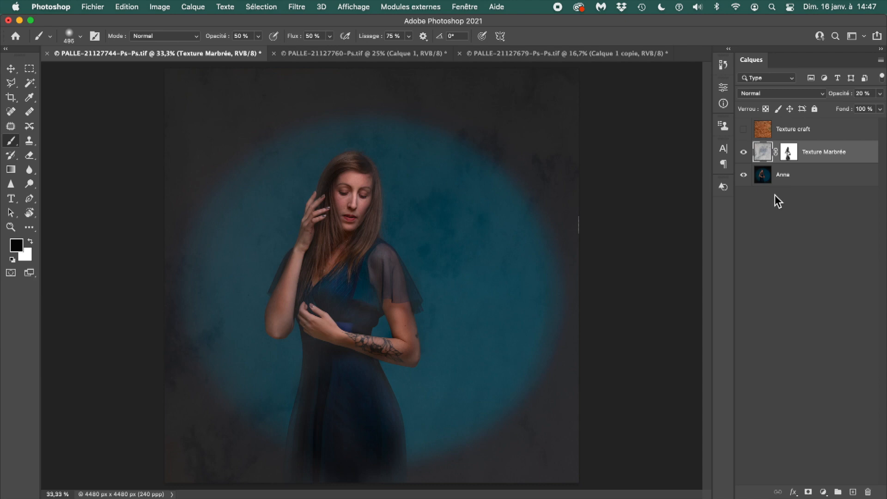
Show the Texture craft layer and set its opacity to 10%.
left_click(744, 130)
left_click(831, 129)
left_click(862, 93)
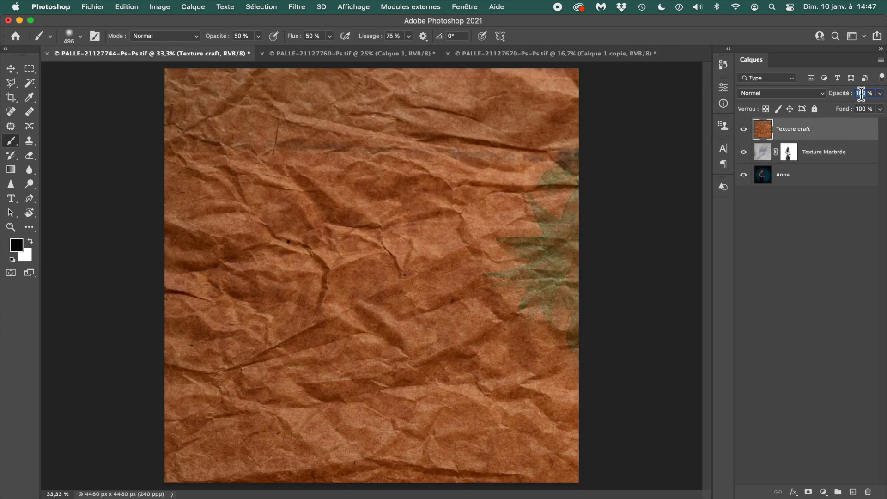
type("10")
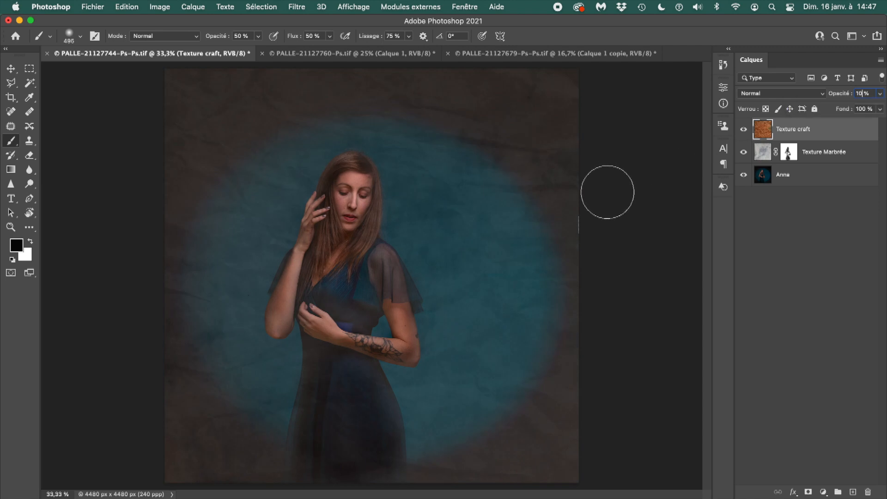
Move the layer mask from the Texture Marbrée layer to the Texture craft layer.
left_click(791, 156)
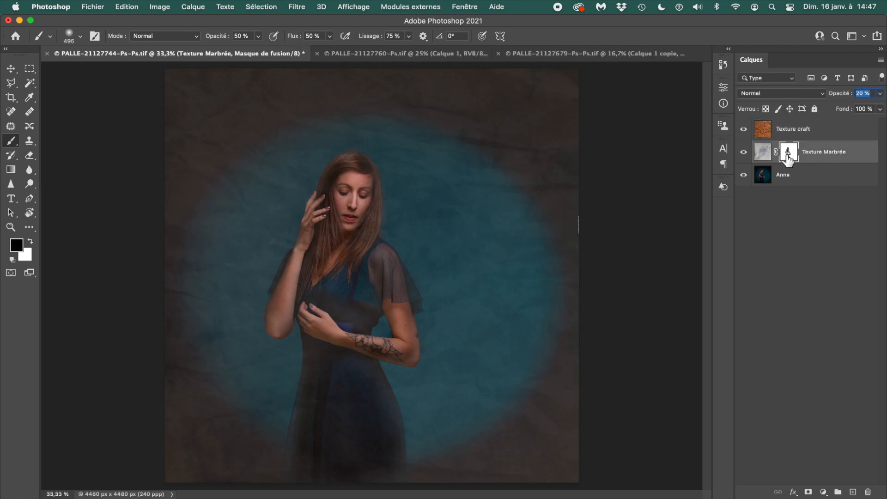
left_click_drag(792, 157, 793, 134)
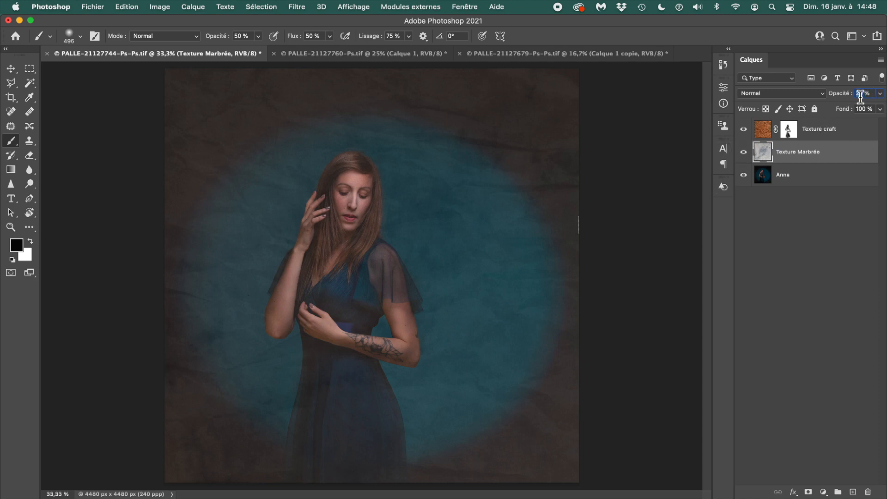
Set the opacity of the Texture Marbrée layer to 10% and of the Texture craft layer to 5%.
type("10")
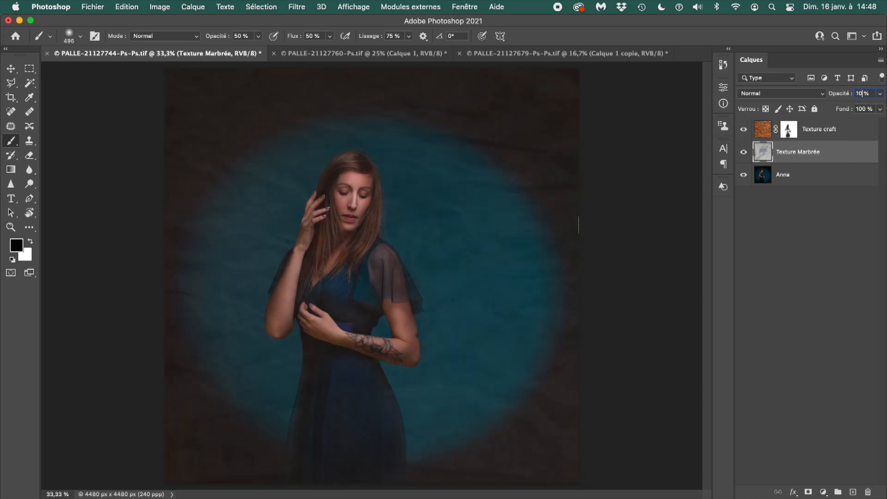
left_click(828, 133)
type("5")
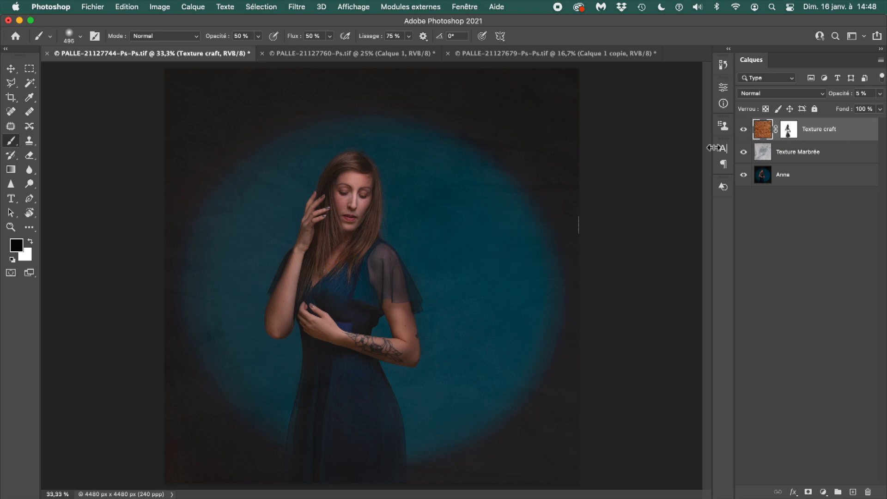
With Texture craft hidden, move its layer mask onto the Texture Marbrée layer and set that layer's opacity to 20%.
left_click_drag(788, 130, 757, 163)
left_click(743, 129)
left_click(820, 151)
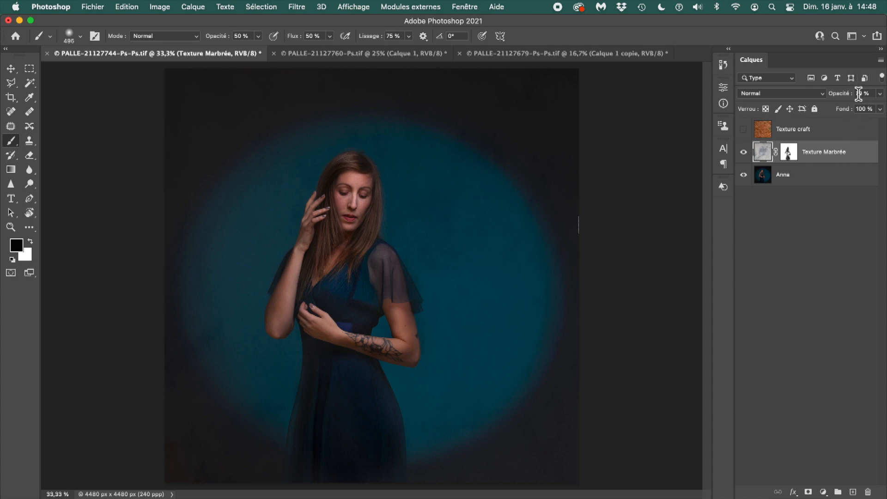
type("20")
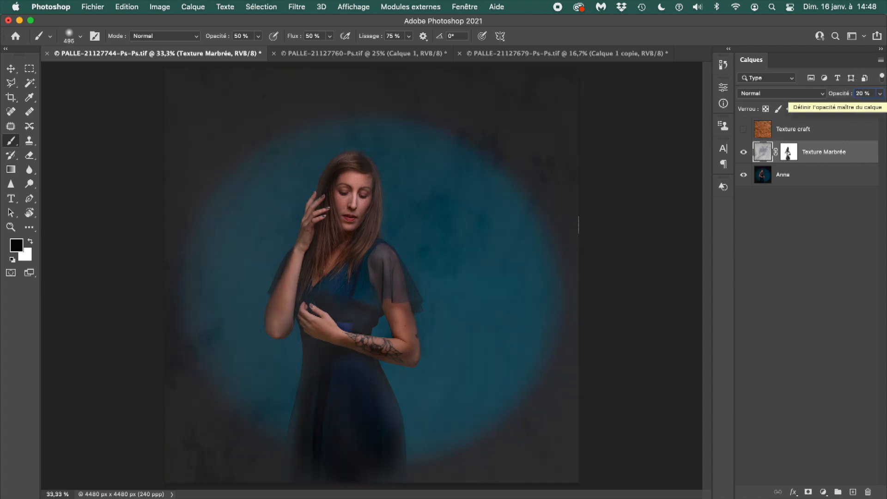
key("Return")
Place the hidden Texture Marbrée layer above the visible Texture craft layer, with the layer mask back on Texture craft.
left_click(743, 128)
left_click_drag(805, 157, 826, 125)
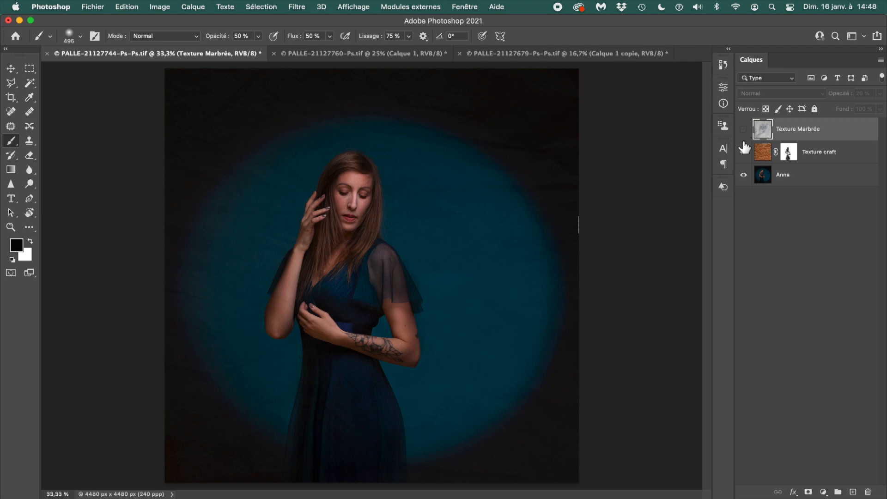
In the PALLE-21127679-Ps-Ps.tif document, show the Calque 1 copie layer and set its opacity to 7%.
left_click(531, 58)
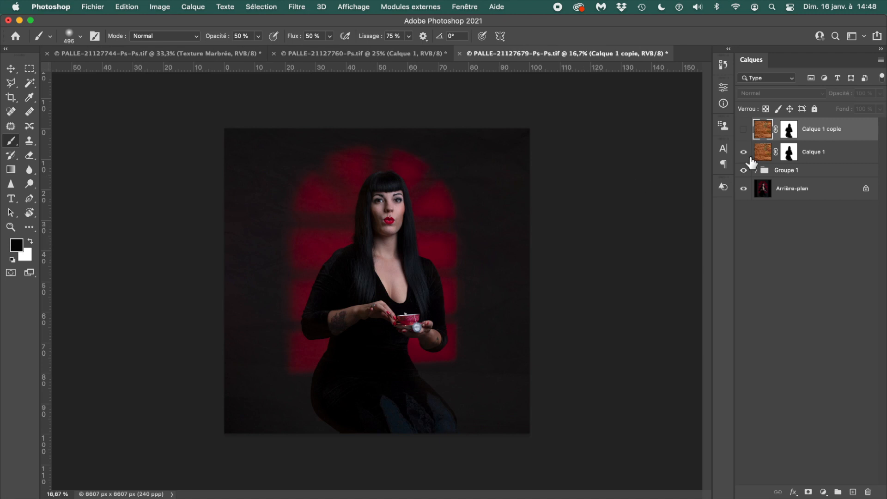
left_click(744, 130)
left_click(744, 131)
left_click(743, 130)
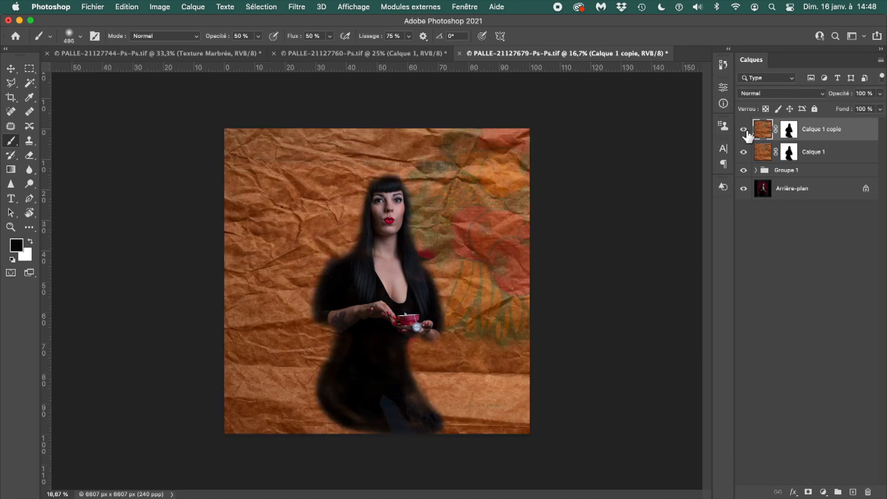
left_click(881, 94)
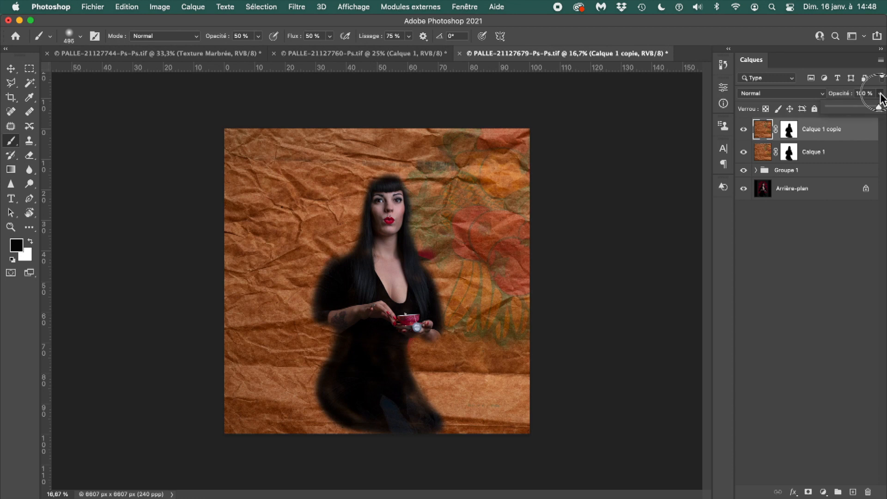
left_click_drag(881, 108, 833, 109)
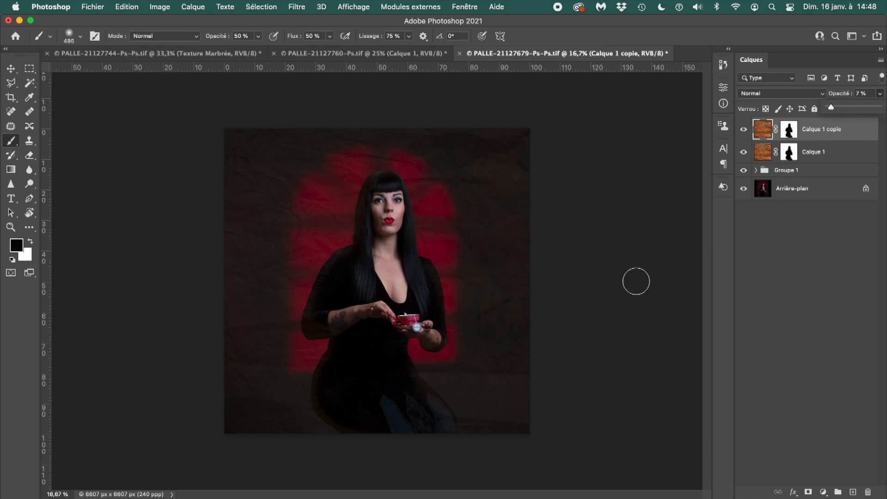